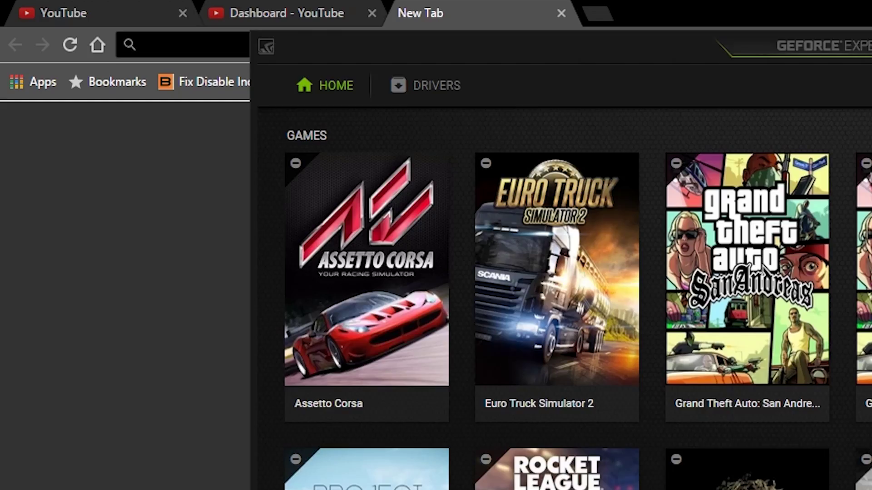
- Go to sammobile.com and search for GALAXY S8
text(SAmmobile.com)
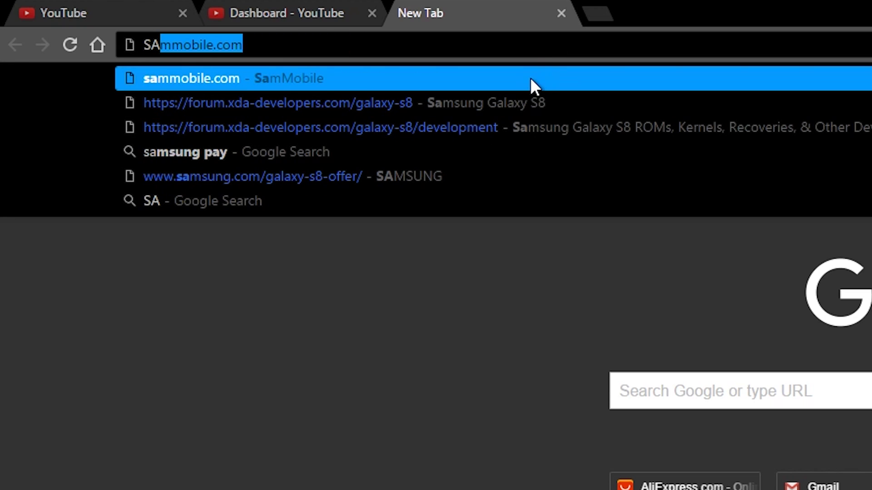
click(529, 77)
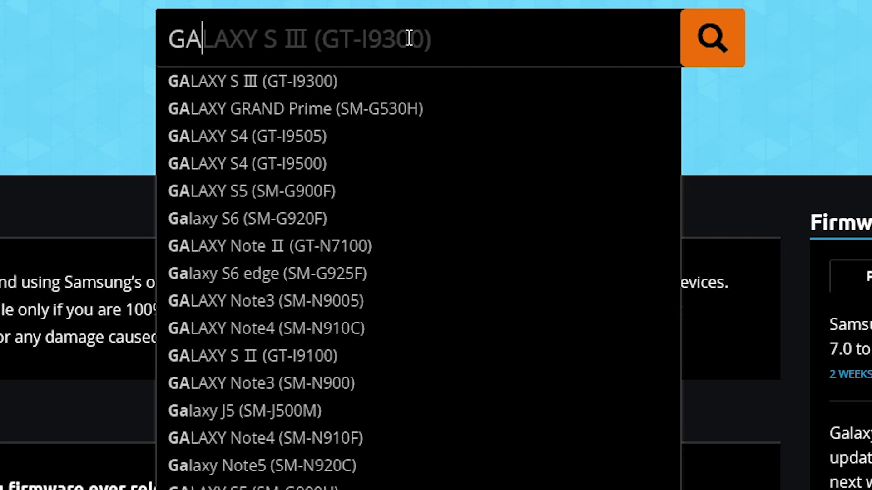
text(LAXY S8)
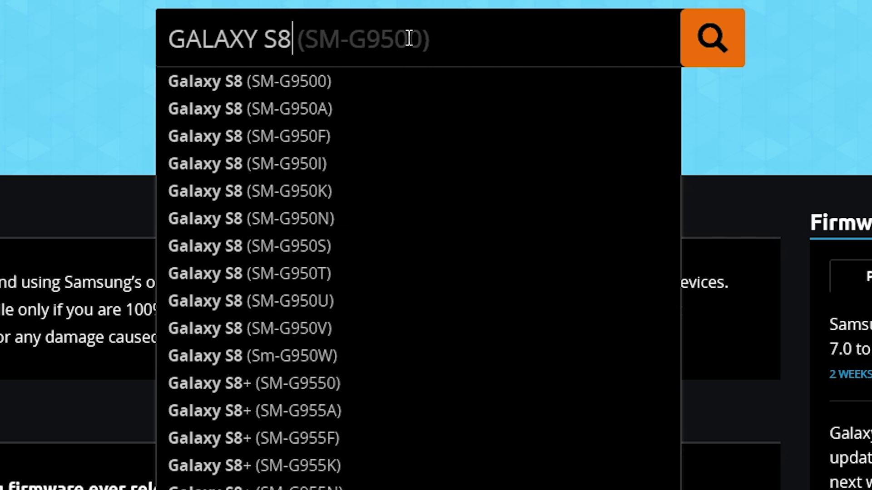
- Open the SM-G950U firmware list and its Tracfone download page, reviewing the PDA and CSC versions
scroll(323, 146, down, 4)
click(326, 108)
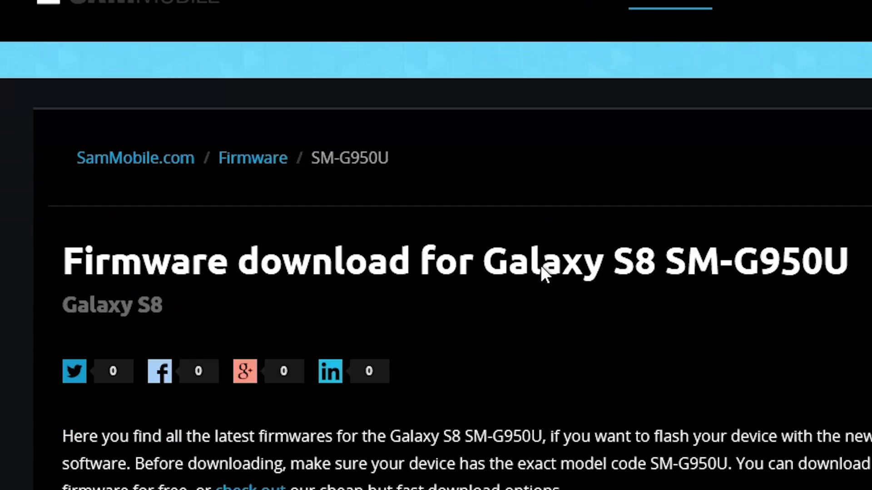
scroll(499, 268, down, 8)
click(281, 269)
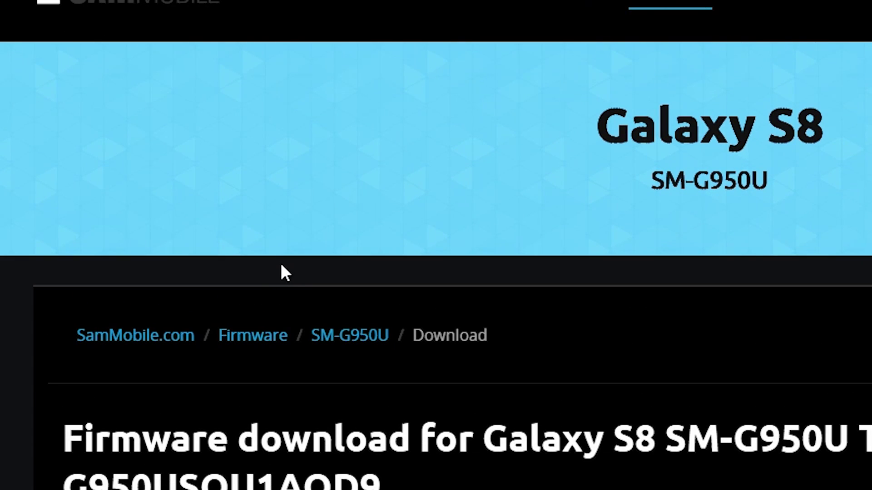
scroll(286, 269, down, 6)
scroll(294, 266, down, 4)
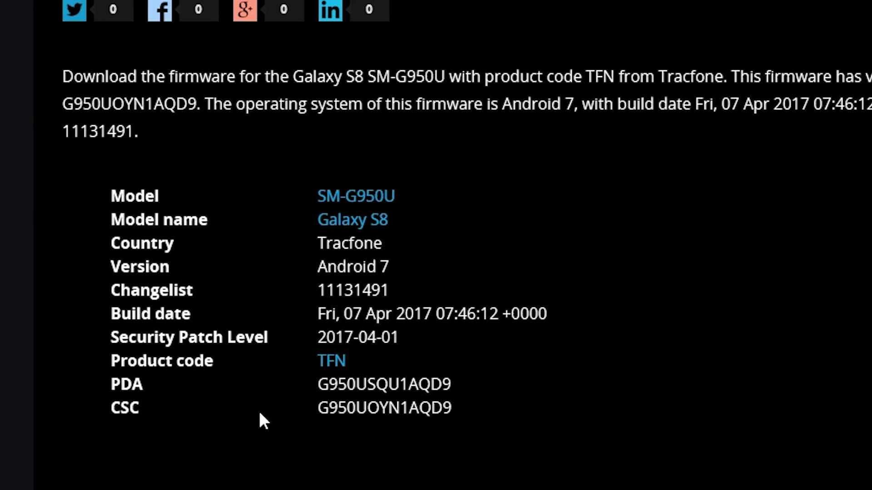
scroll(439, 241, down, 10)
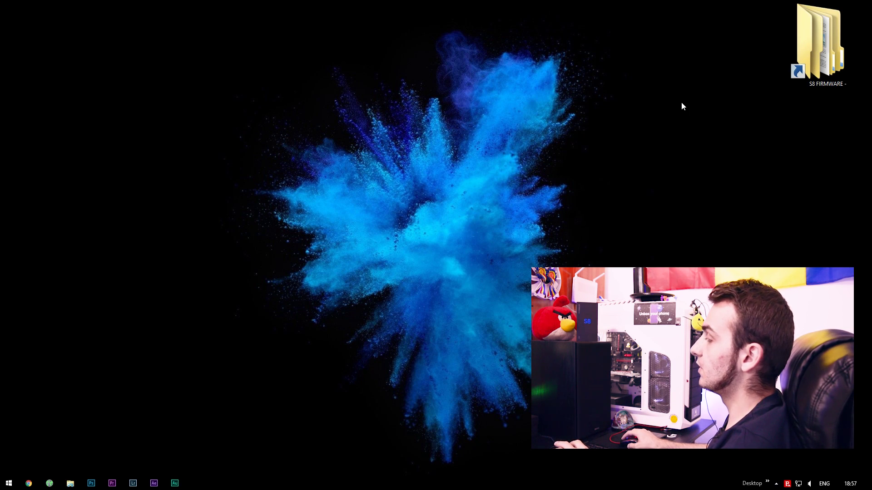
- Ctrl-scroll on the desktop to enlarge the S8 FIRMWARE shortcut icon
ctrl+scroll(681, 103, up, 1)
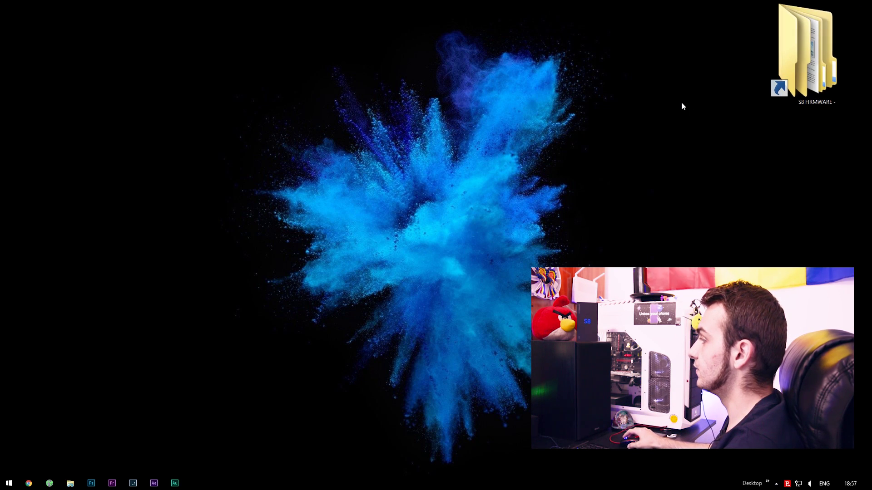
ctrl+scroll(681, 103, up, 1)
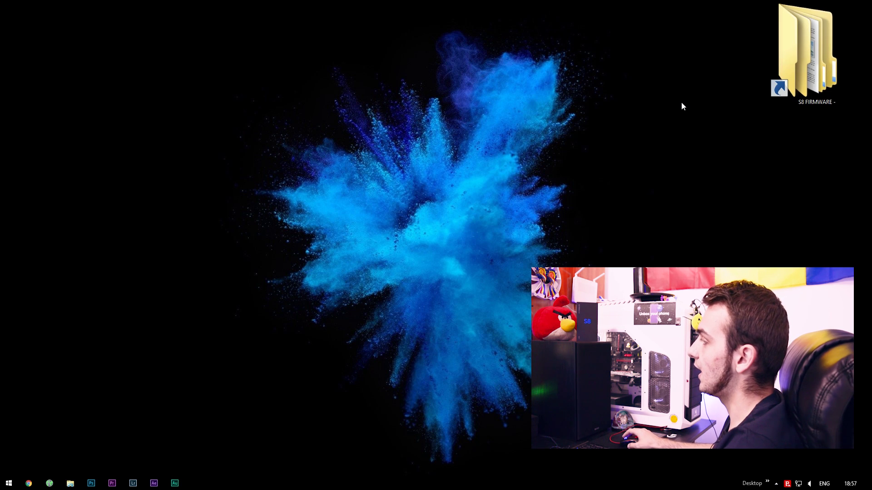
- Open the S8 FIRMWARE folder and its G950FXXU1AQDG firmware subfolder
double_click(811, 90)
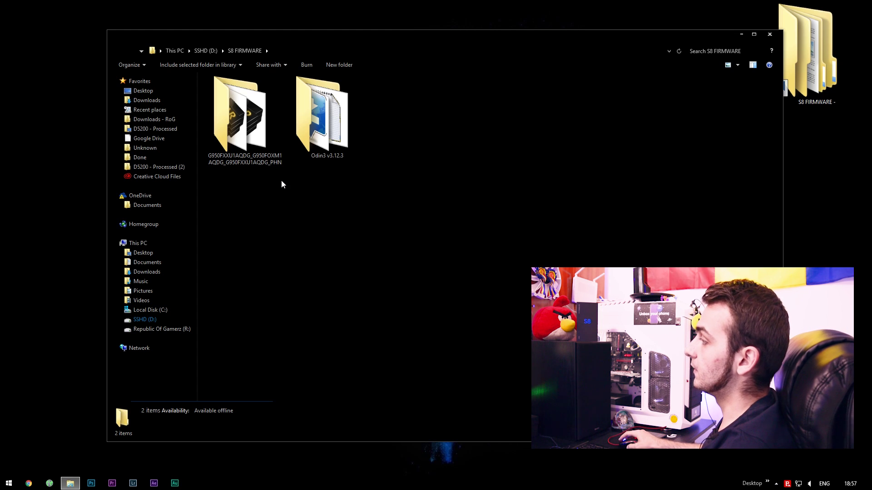
click(250, 143)
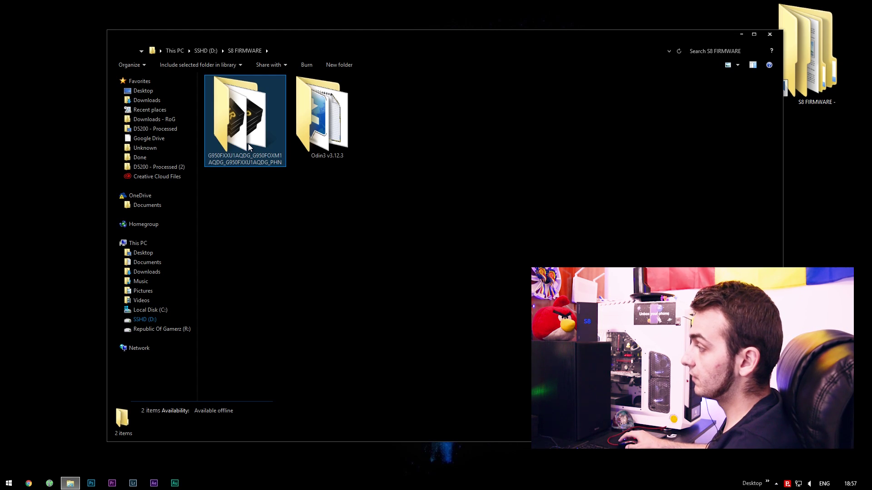
double_click(239, 137)
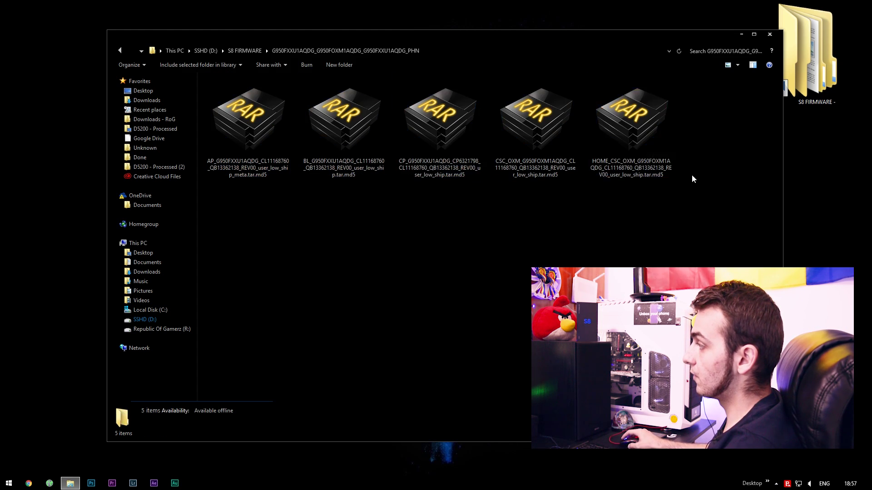
- Check the AP, BL, CP, CSC and HOME_CSC files, then open the Odin3 v3.12.3 folder
click(221, 157)
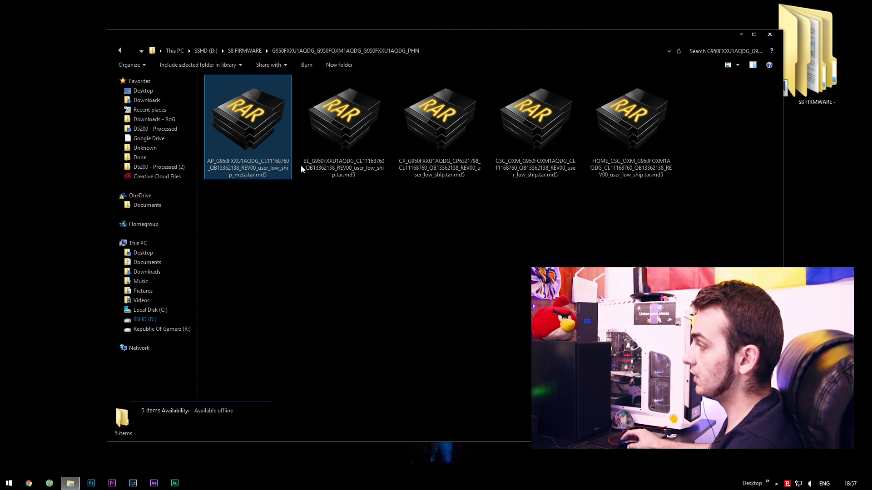
click(314, 165)
click(402, 165)
click(512, 172)
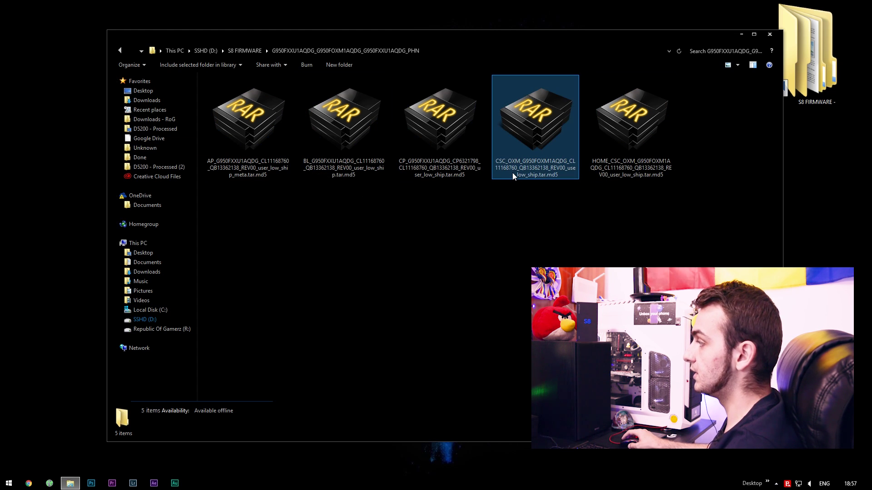
click(597, 173)
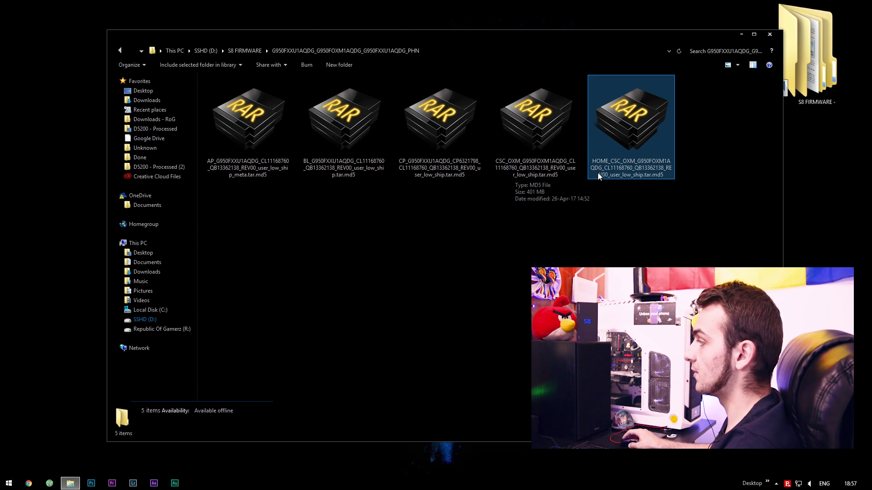
click(121, 51)
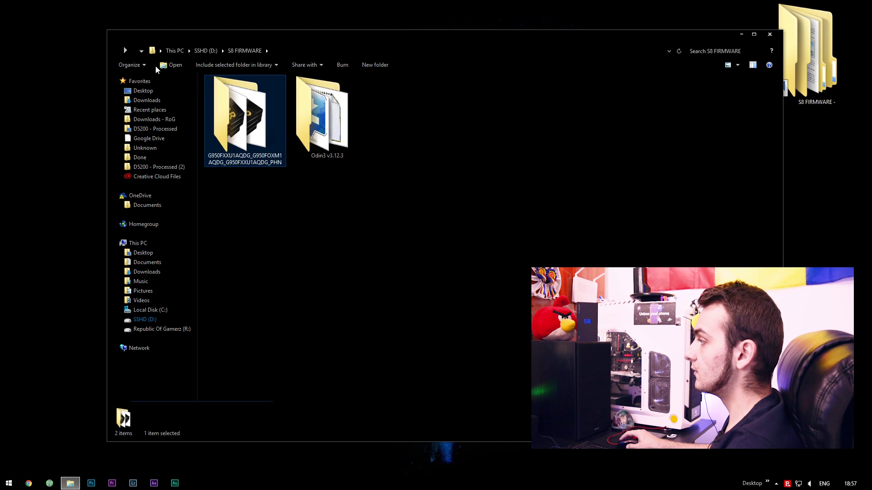
double_click(324, 136)
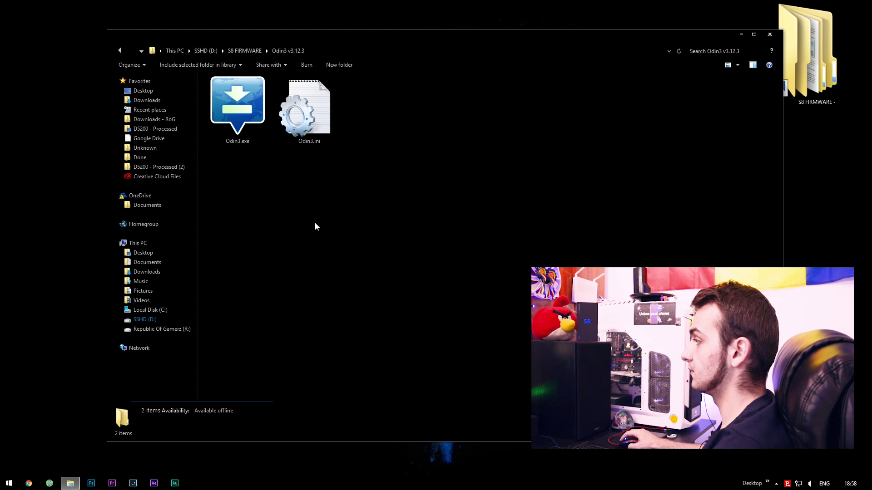
- Launch Odin3.exe past the security warning and move its window to the upper left
double_click(234, 119)
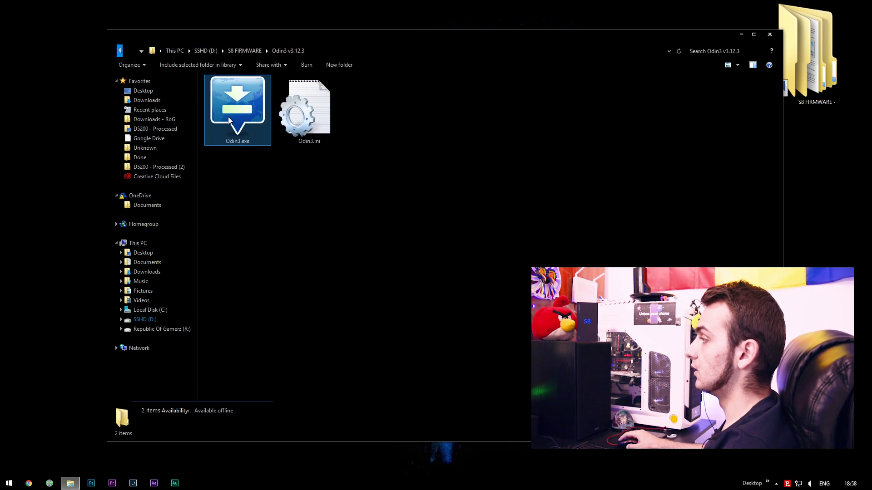
click(476, 250)
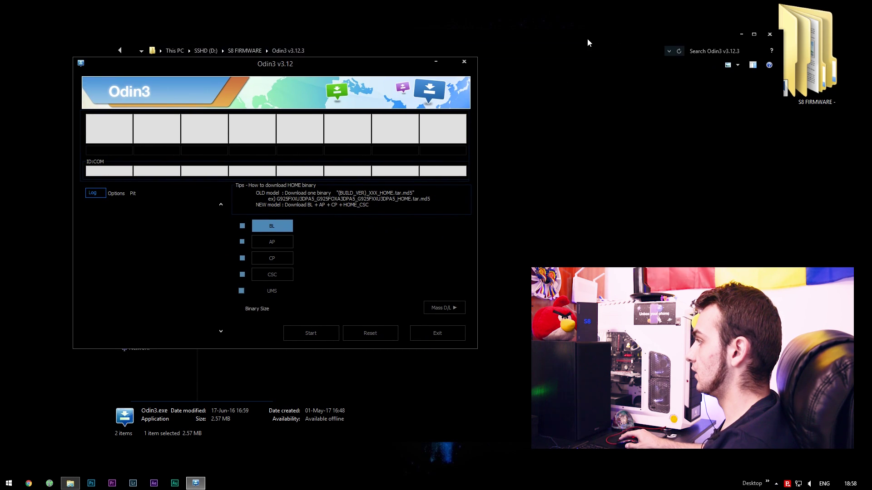
click(740, 34)
drag(365, 66, 306, 23)
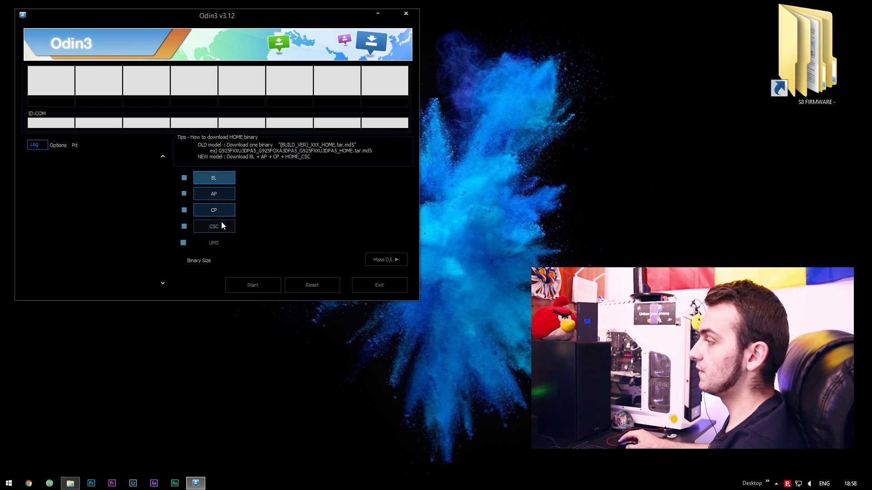
click(215, 182)
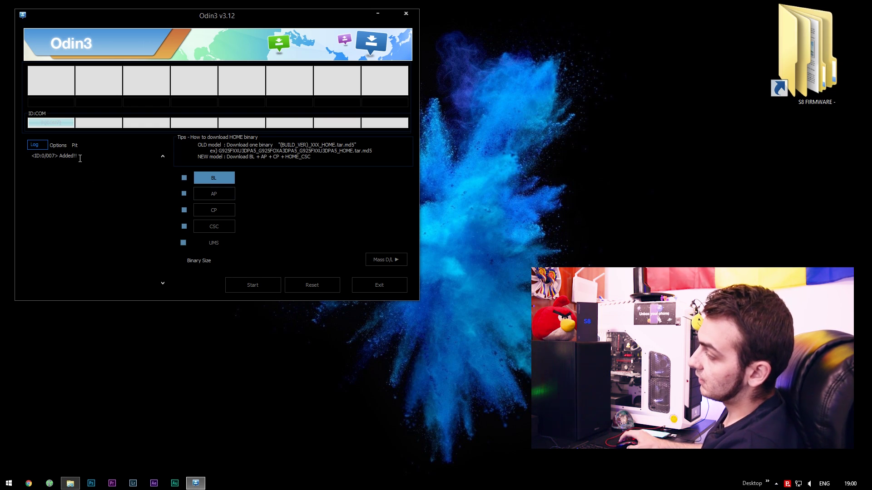
drag(44, 159, 31, 156)
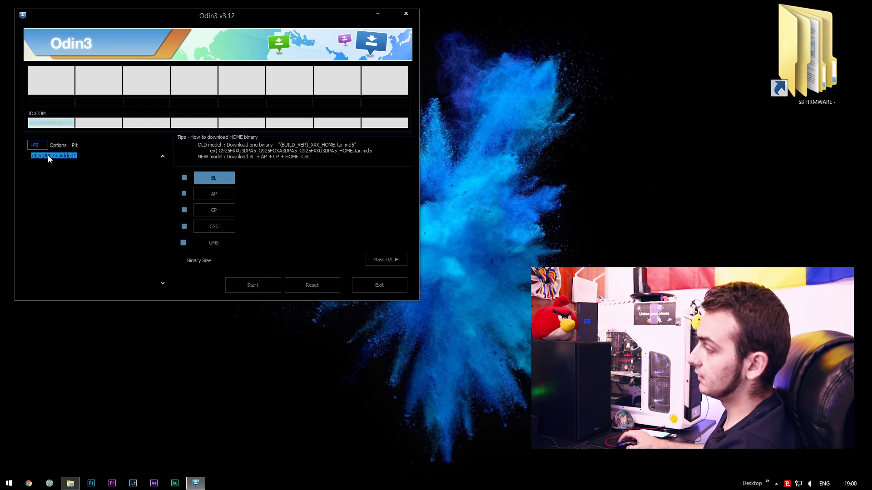
click(58, 155)
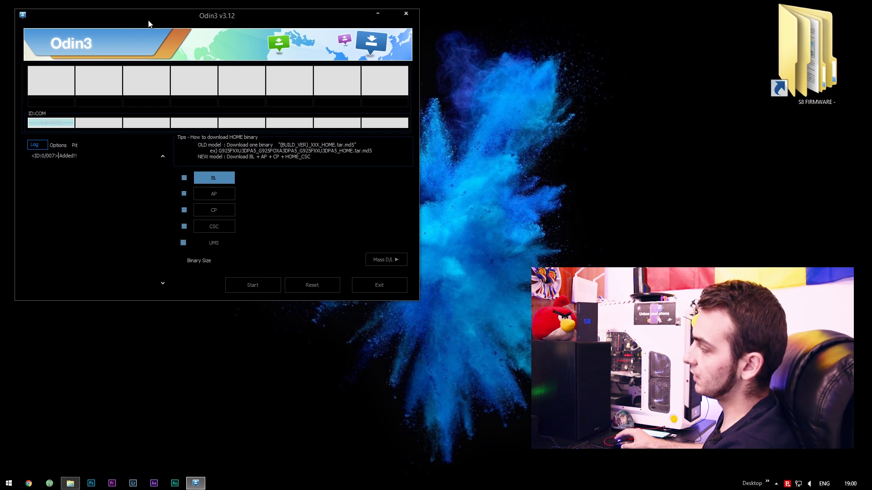
- Load the BL_ firmware file from the S8 FIRMWARE subfolder into Odin's BL slot
click(225, 179)
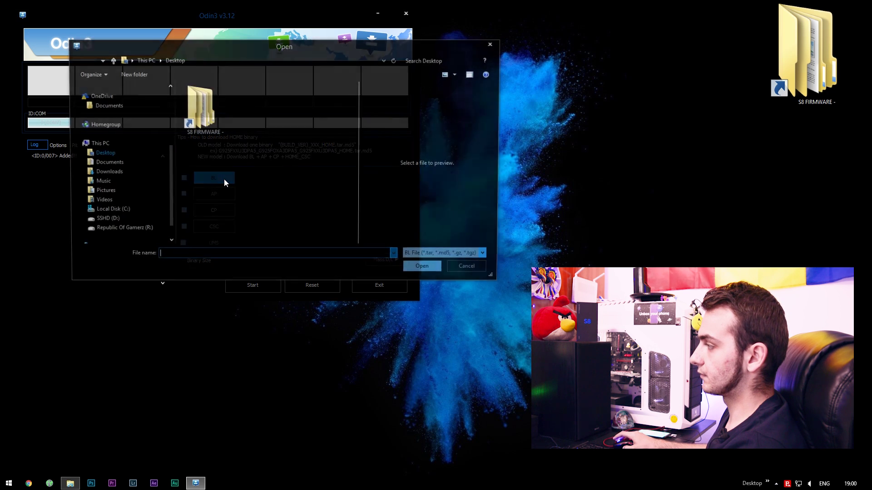
click(213, 132)
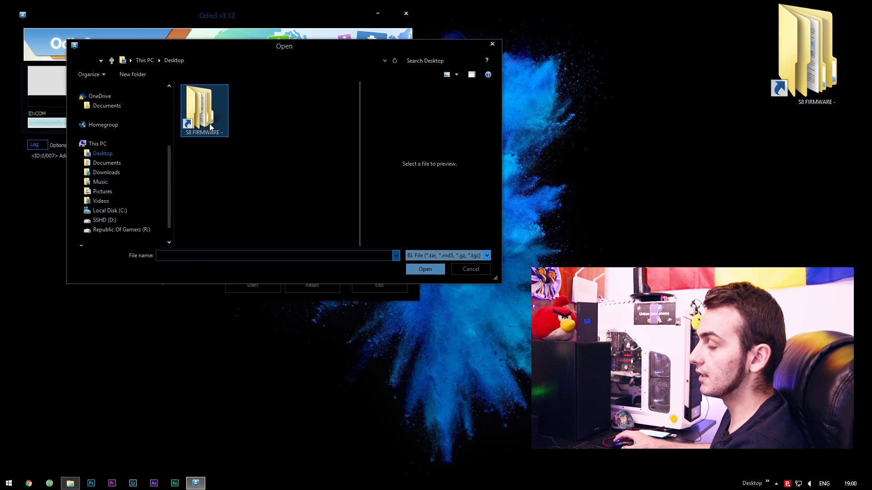
double_click(210, 125)
double_click(211, 99)
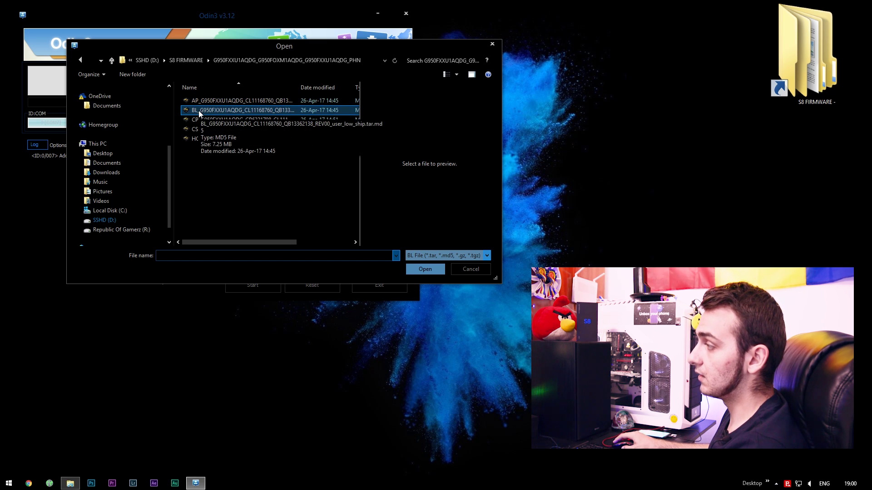
click(199, 112)
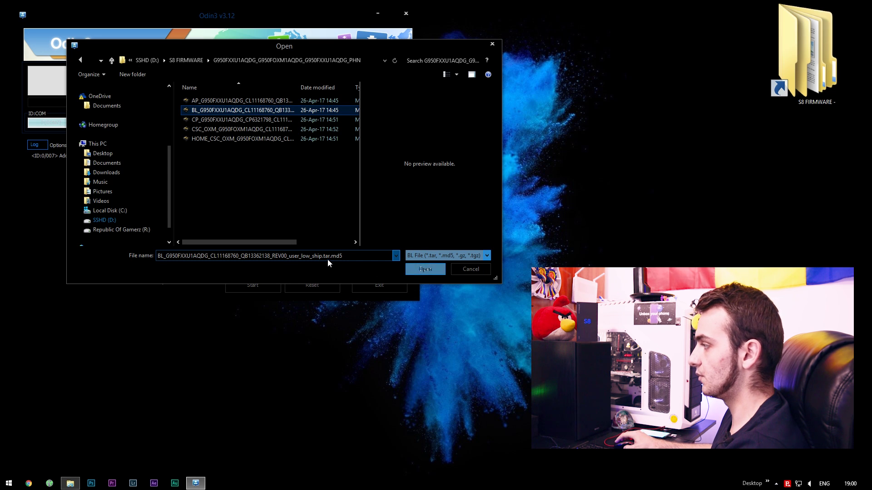
click(416, 271)
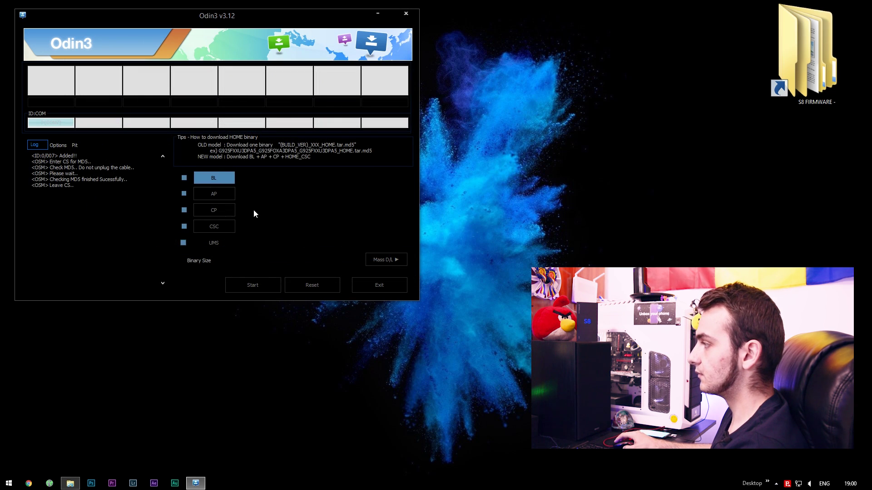
- Load the AP_ and CP_ firmware files into their slots, reaching 5182.6MB
click(229, 194)
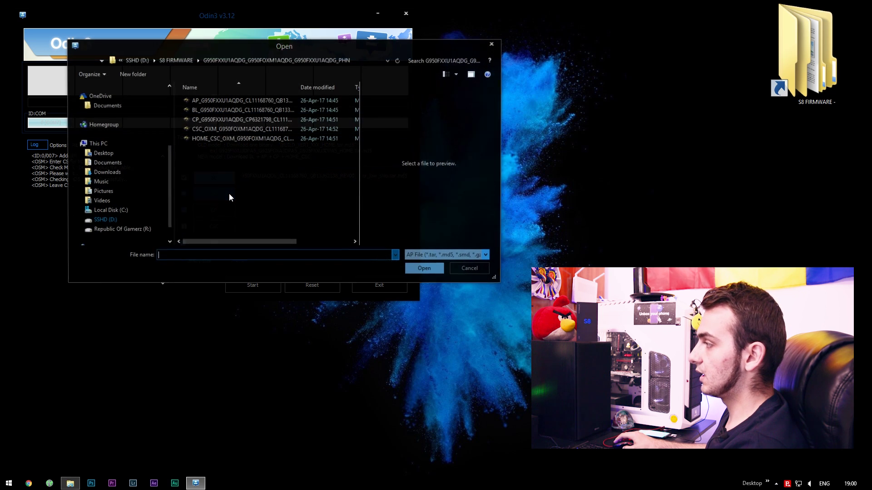
click(212, 99)
click(416, 270)
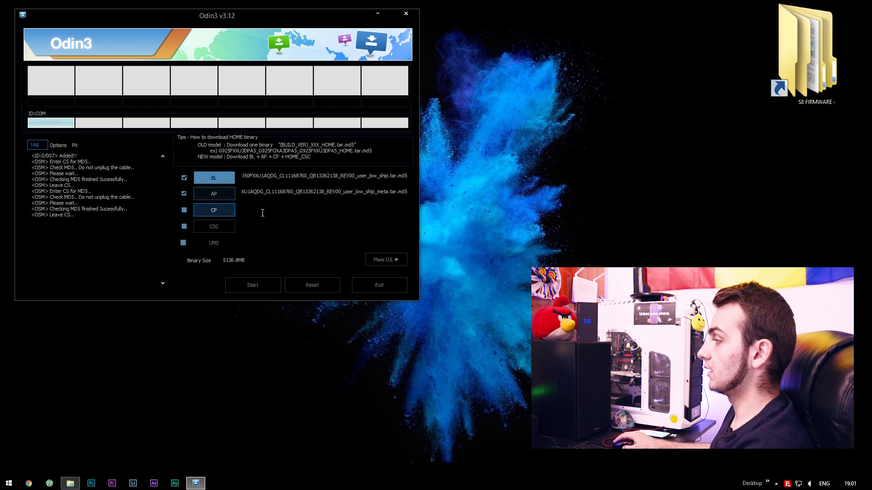
click(226, 211)
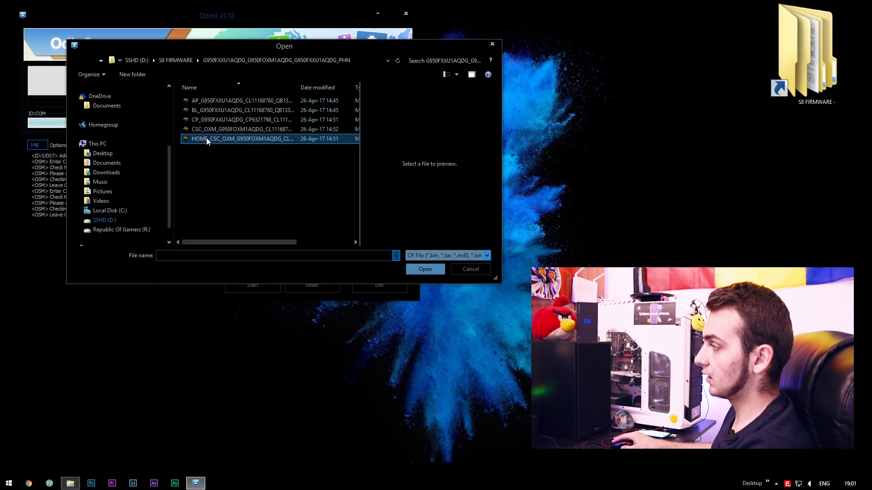
click(201, 121)
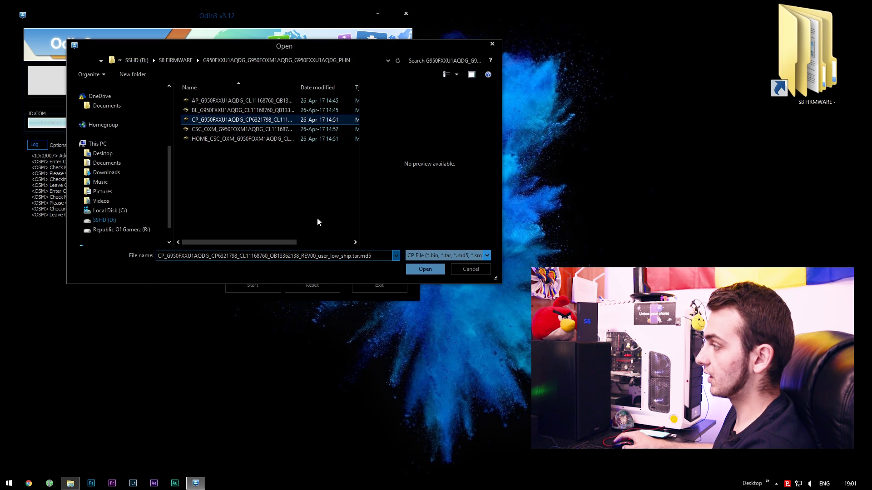
click(417, 268)
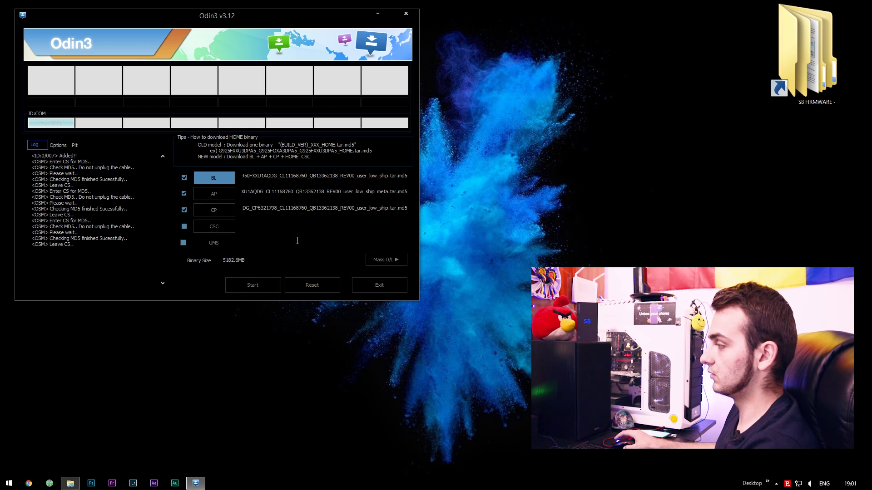
- Load the CSC_OXM_ file (not HOME_CSC) into the CSC slot, totalling 5584.0MB
click(225, 230)
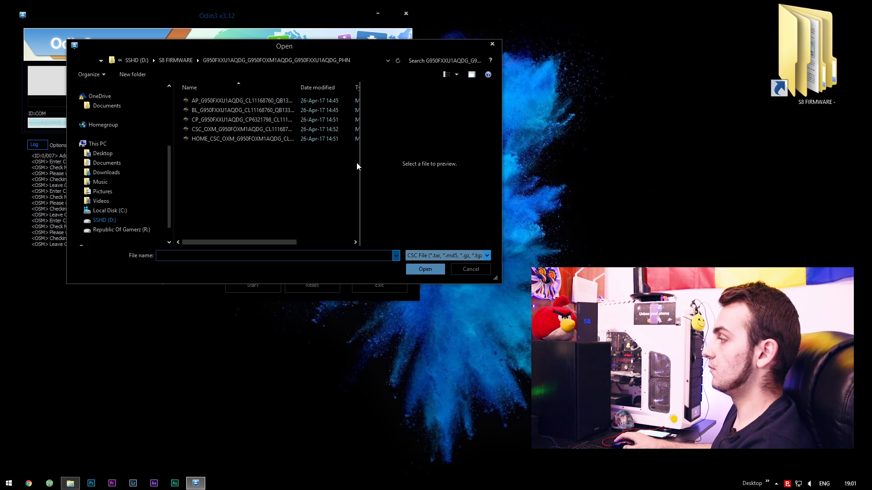
drag(359, 163, 383, 165)
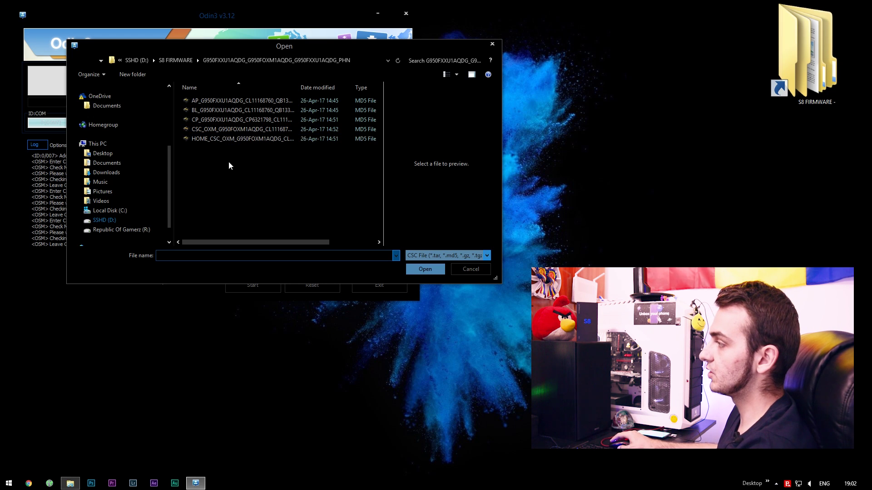
click(214, 127)
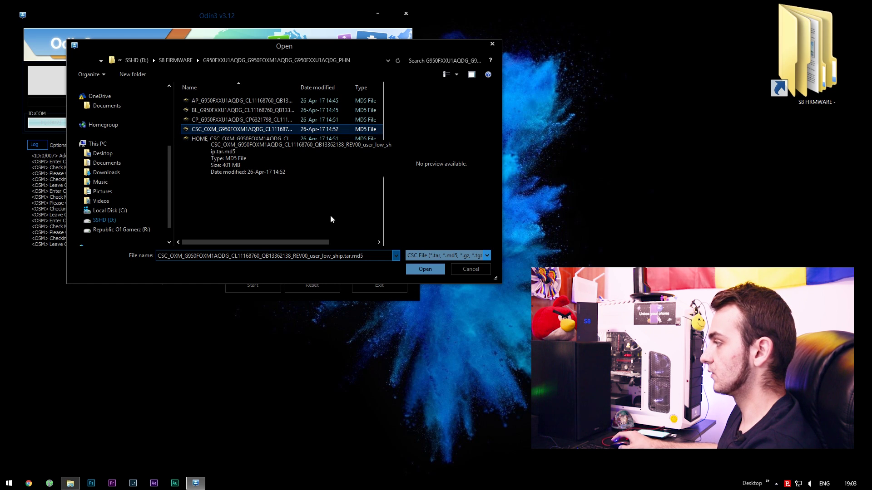
click(425, 270)
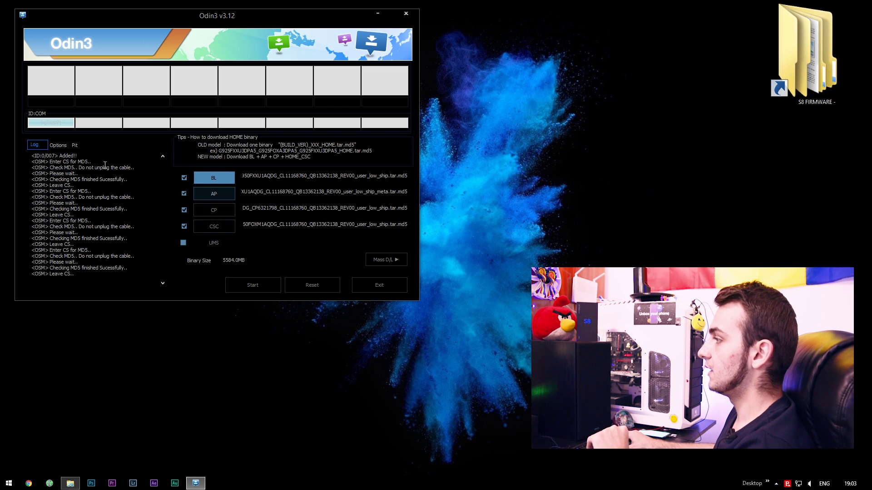
click(58, 145)
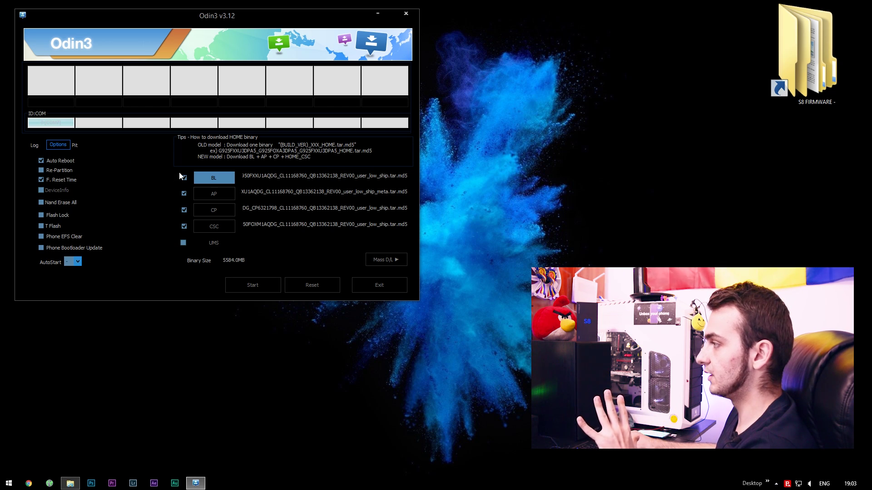
click(35, 146)
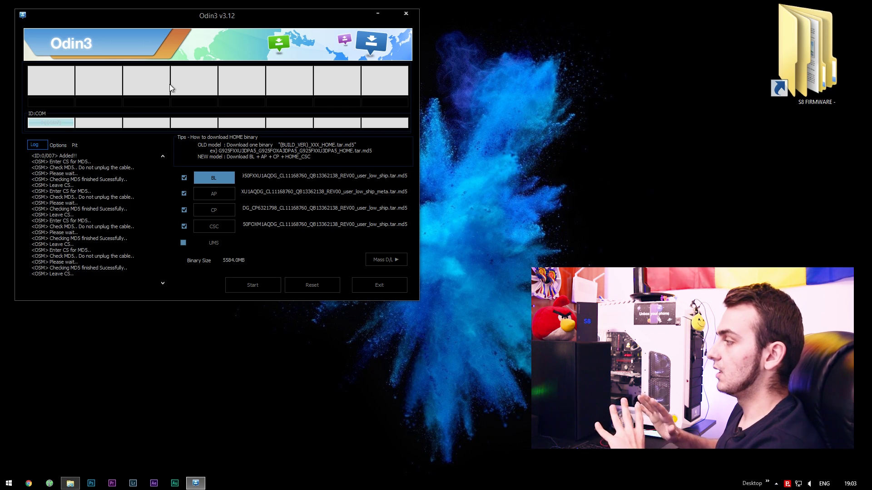
- Start flashing the loaded stock firmware to the connected Galaxy S8
click(252, 285)
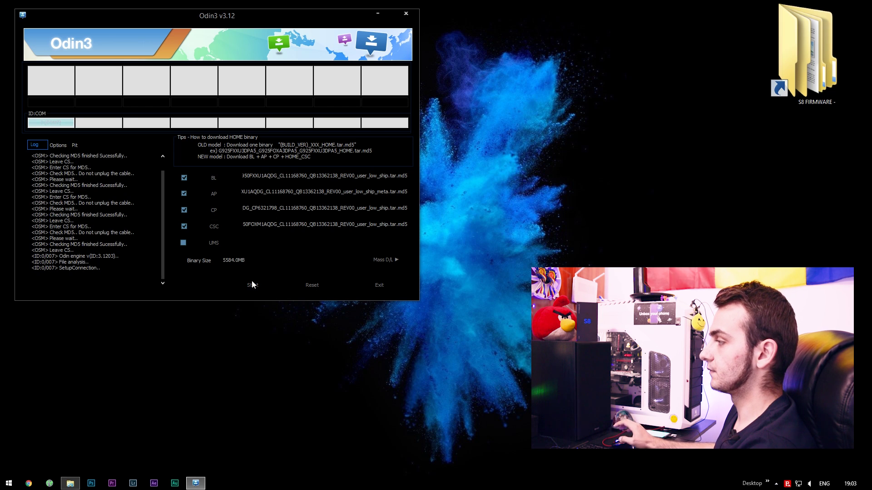